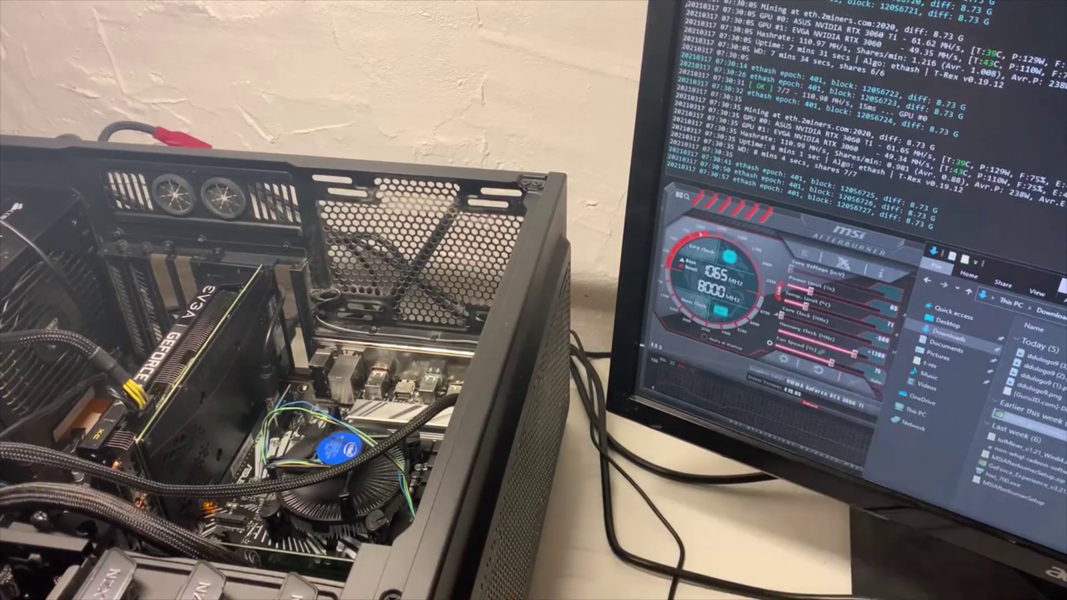
Step: Bring the Afterburner panel forward to show the RTX 3060's clocks and ~39 °C temperature
left_click(884, 412)
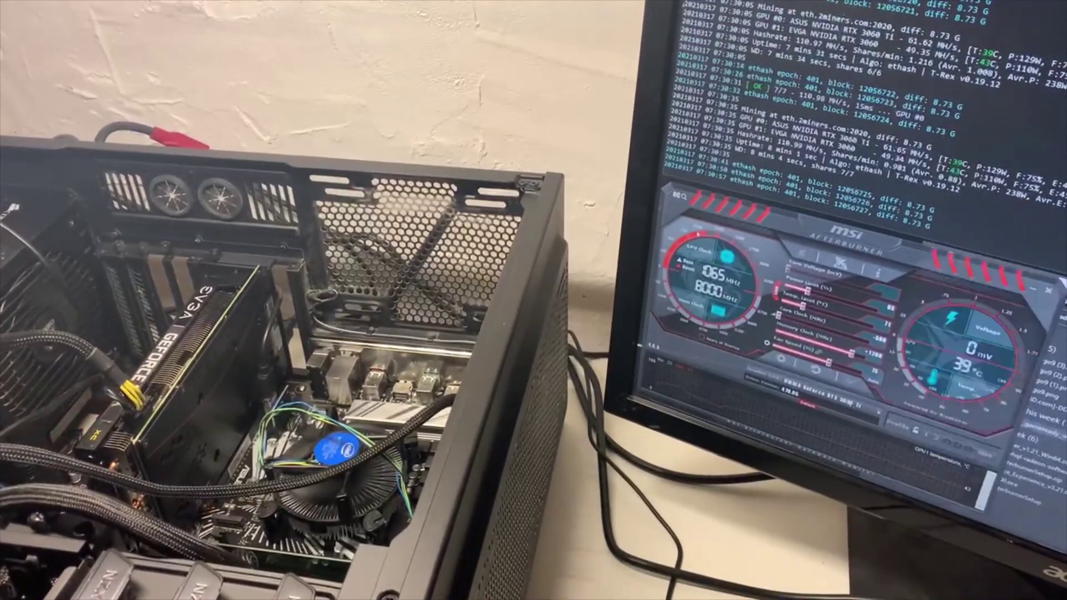